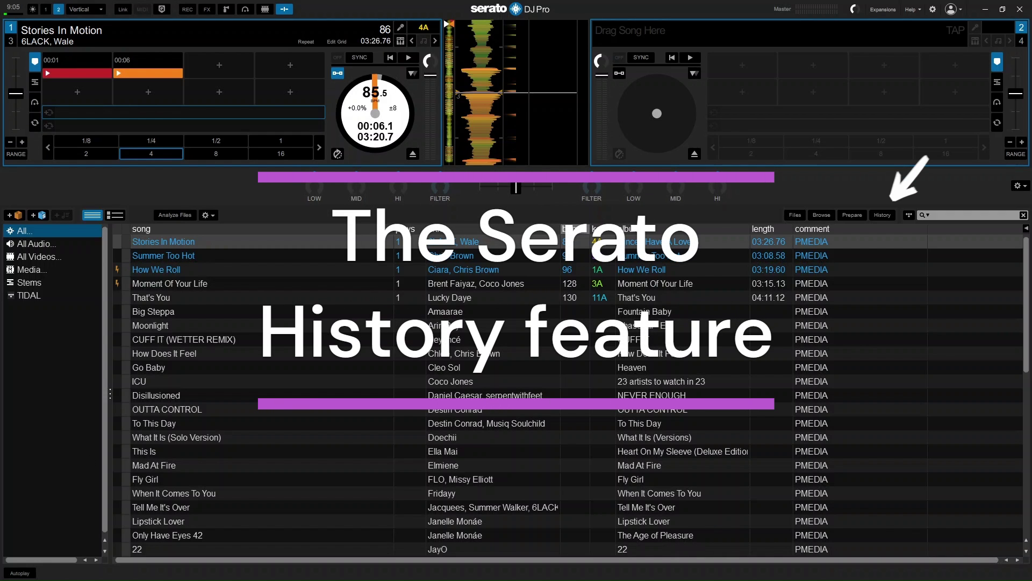
# Show History, expand and collapse the 1/30/2023 sessions, then select the 4/7/2023 session
pyautogui.click(881, 216)
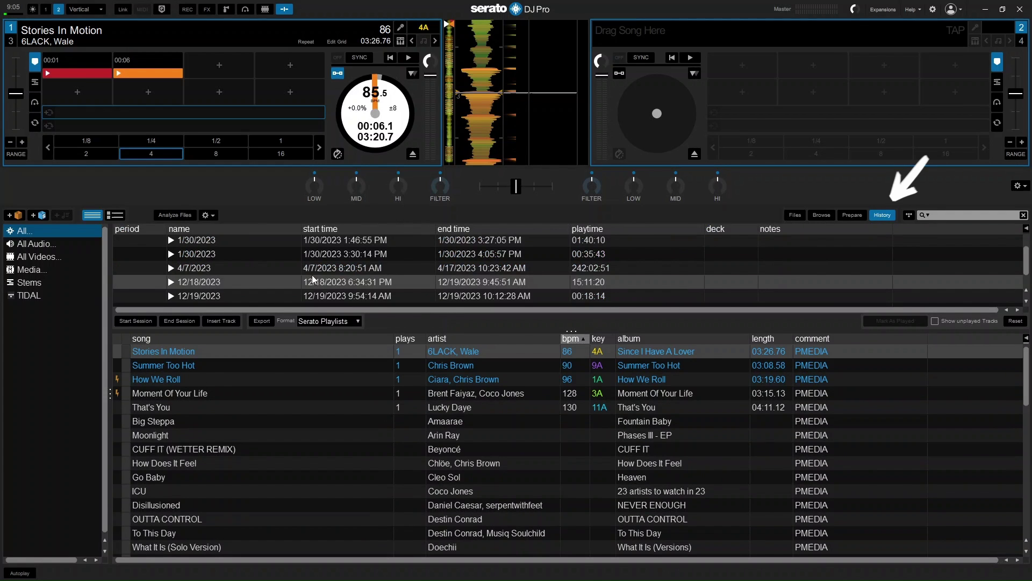
pyautogui.scroll(1, 321, 281)
pyautogui.scroll(-1, 331, 283)
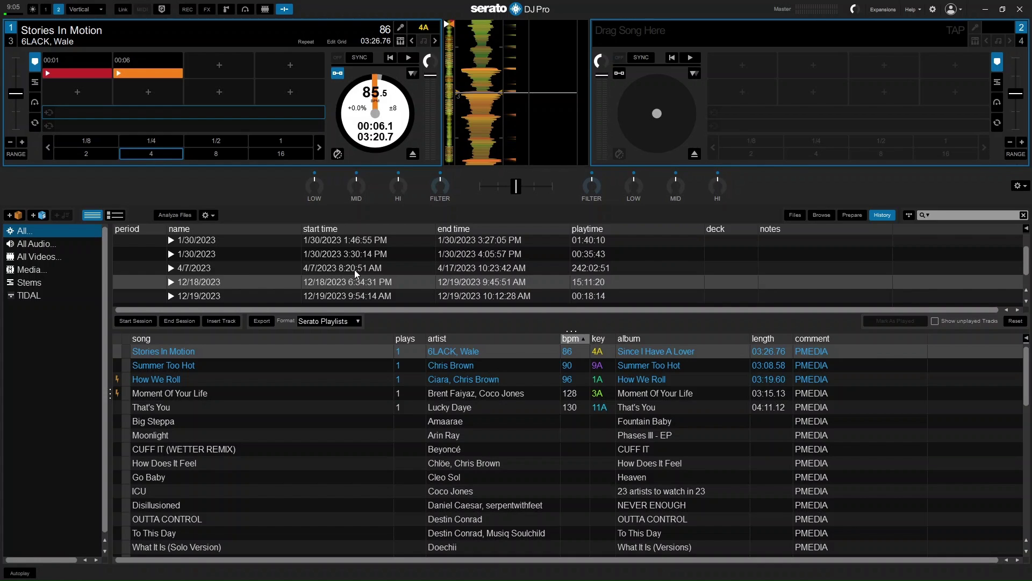
pyautogui.scroll(1, 355, 270)
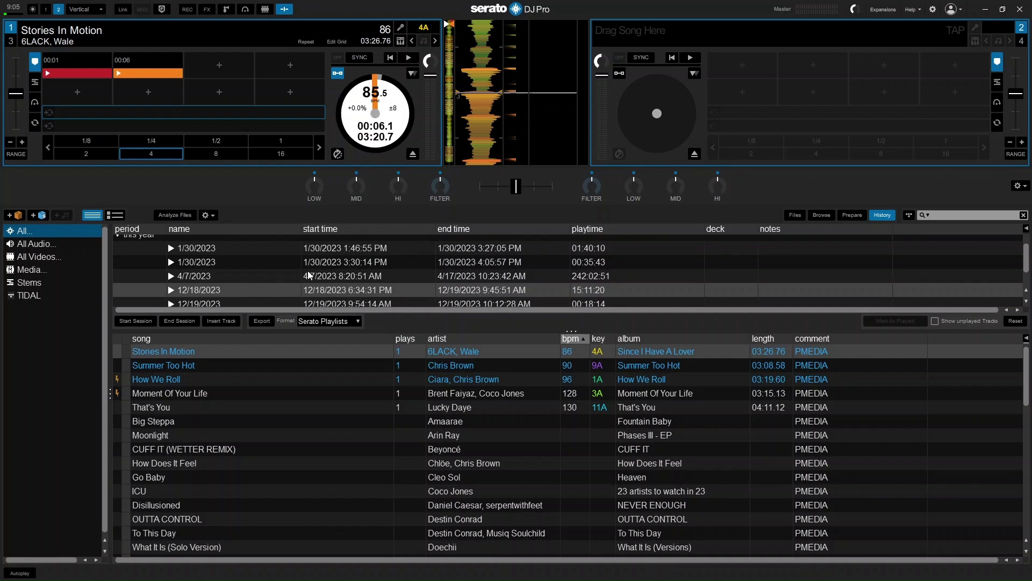
pyautogui.scroll(1, 307, 271)
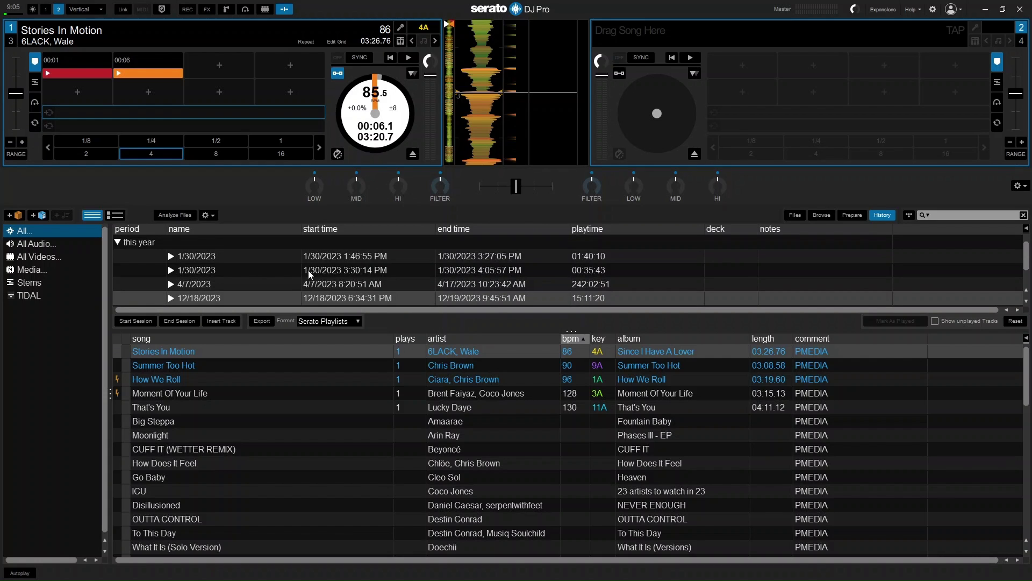
pyautogui.scroll(-1, 308, 270)
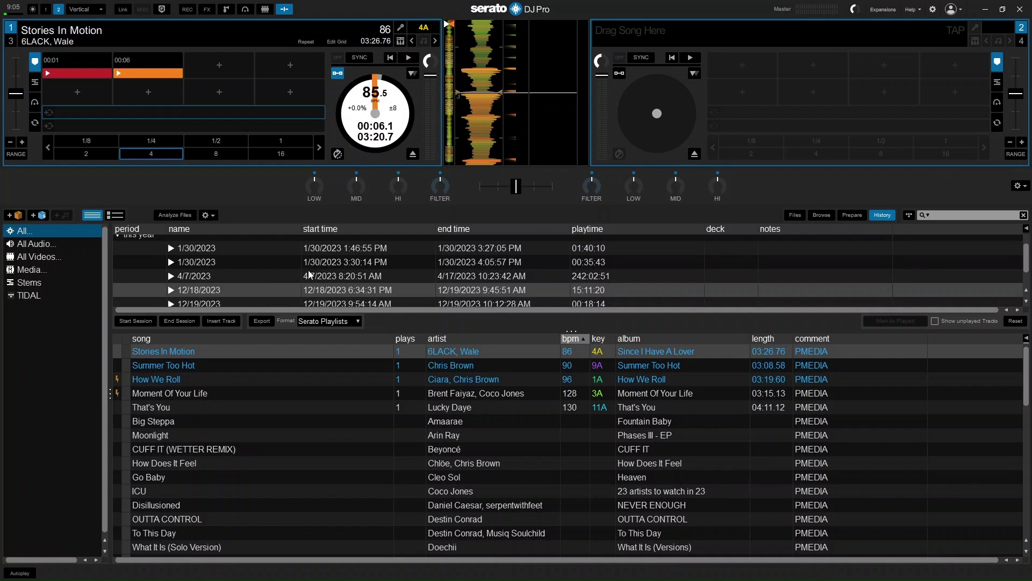
pyautogui.click(170, 250)
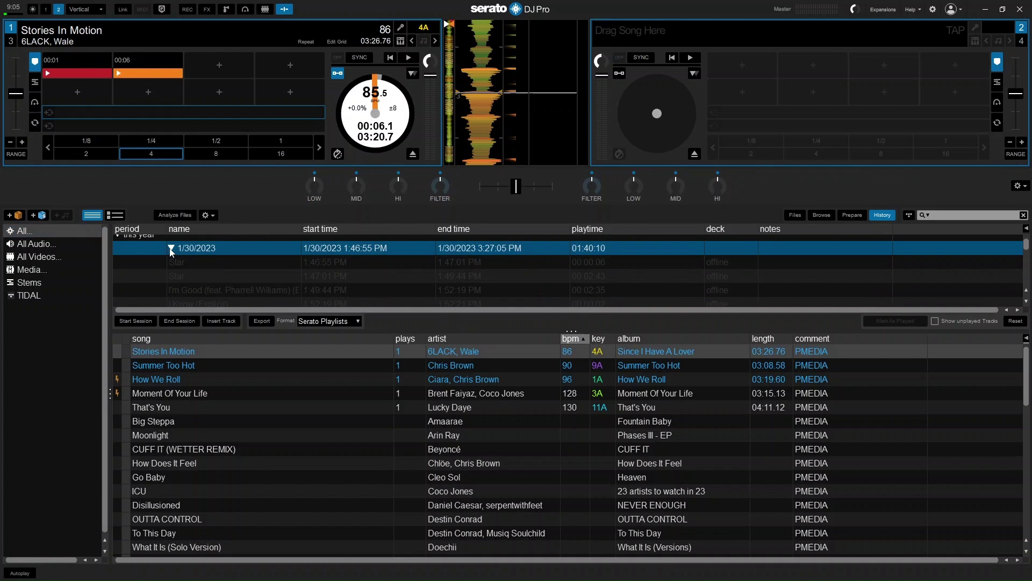
pyautogui.doubleClick(185, 261)
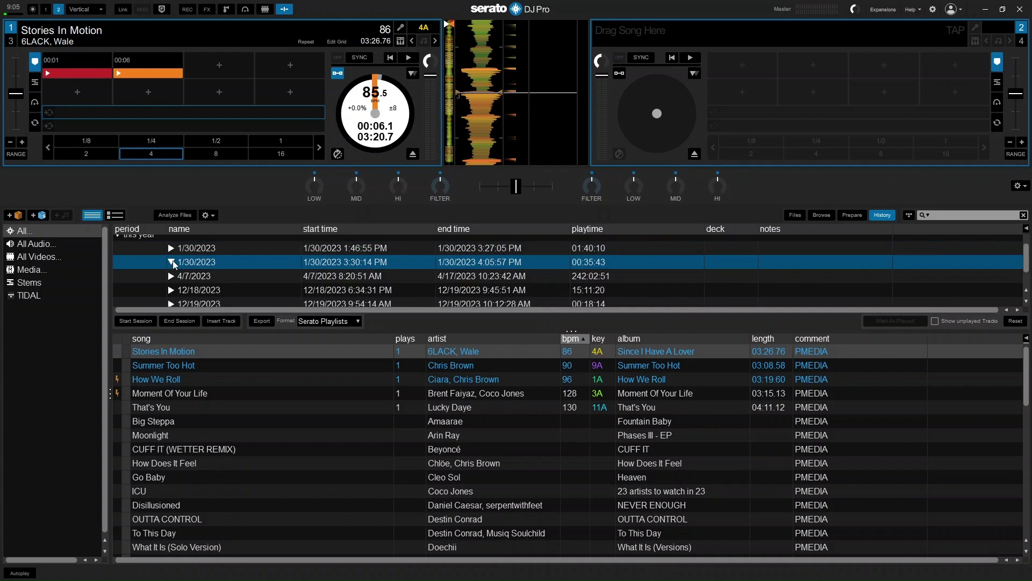
pyautogui.scroll(1, 194, 261)
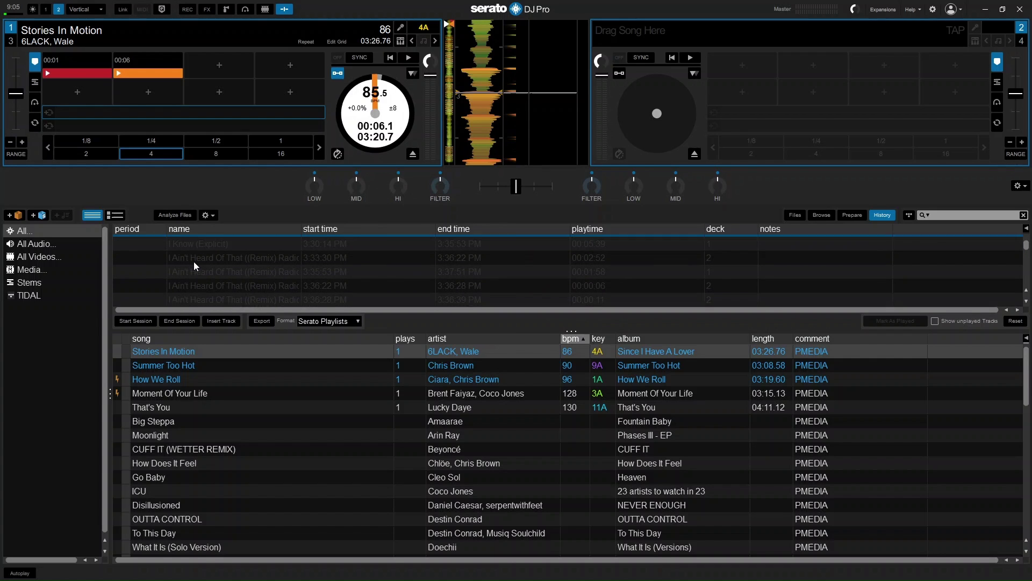
pyautogui.scroll(1, 178, 259)
pyautogui.click(172, 248)
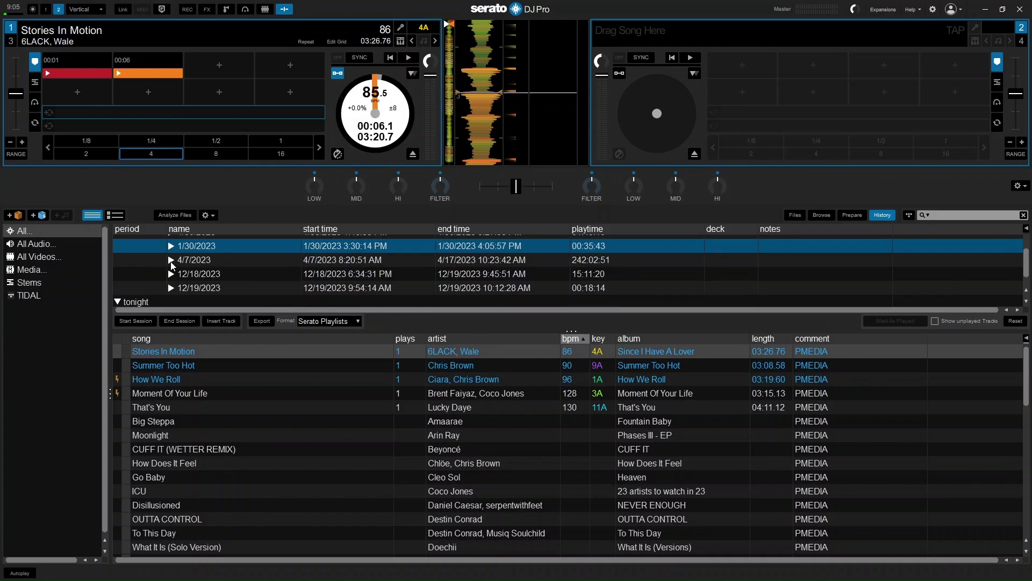
pyautogui.click(170, 260)
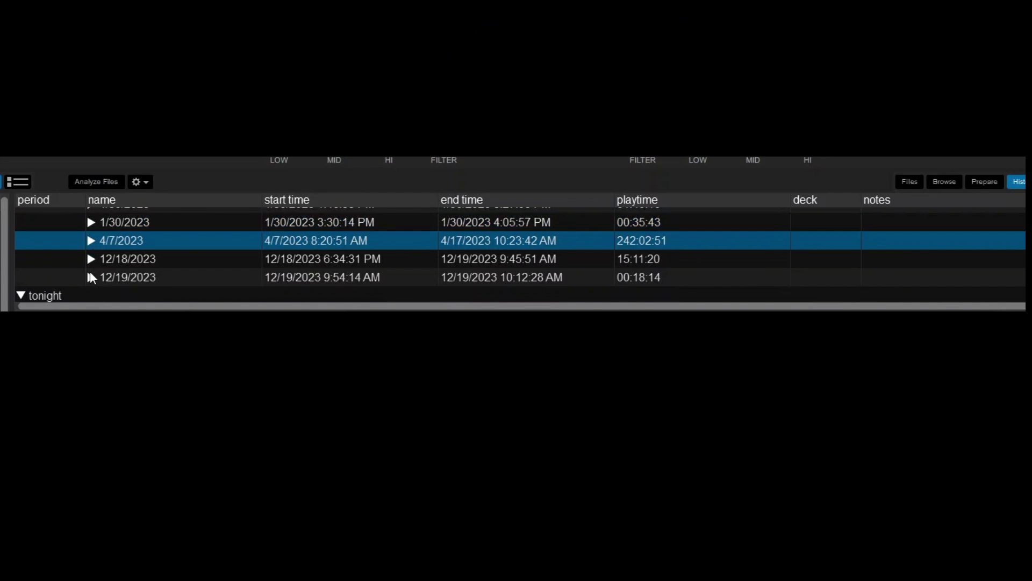
# Expand the 12/18/2023 and 12/19/2023 history sessions to list their played tracks
pyautogui.click(91, 259)
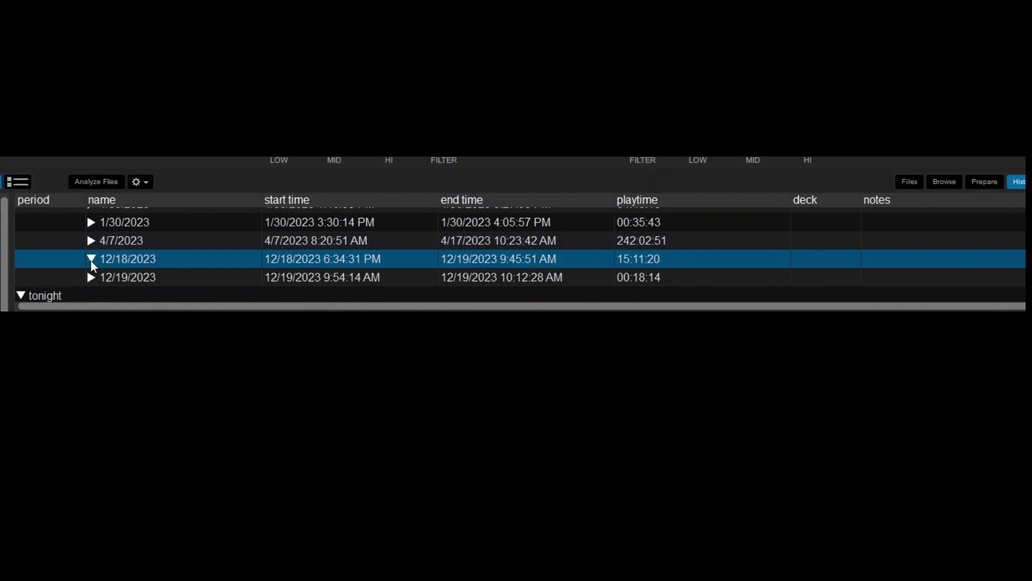
pyautogui.scroll(-1, 246, 266)
pyautogui.scroll(-1, 246, 267)
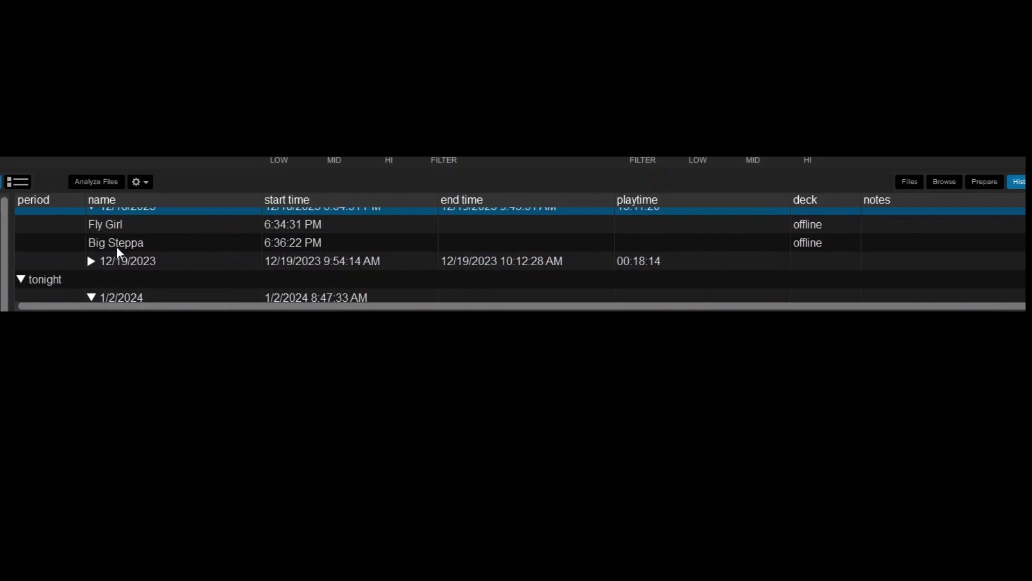
pyautogui.click(85, 261)
pyautogui.scroll(-1, 145, 259)
pyautogui.scroll(-2, 176, 258)
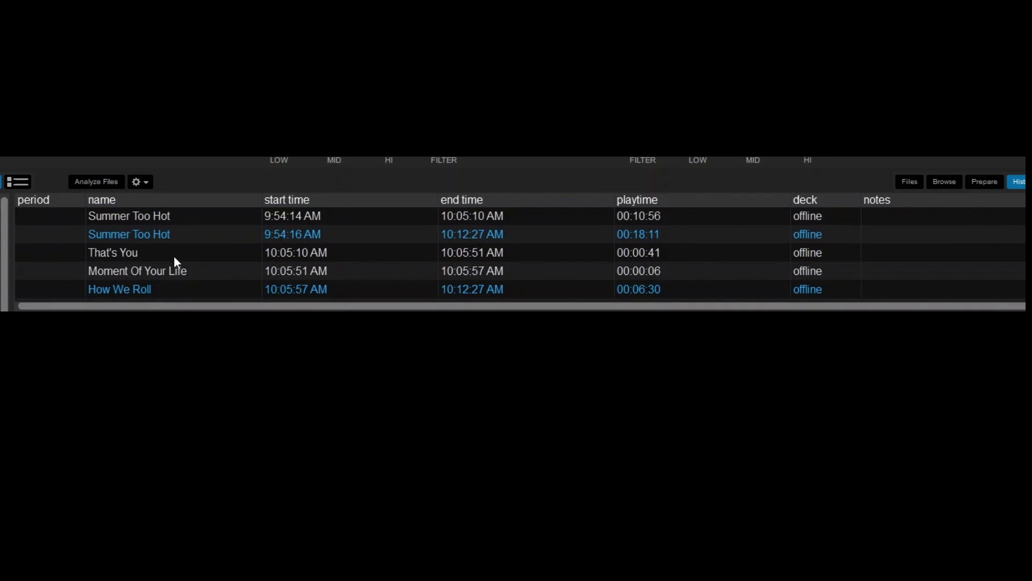
pyautogui.scroll(-1, 185, 250)
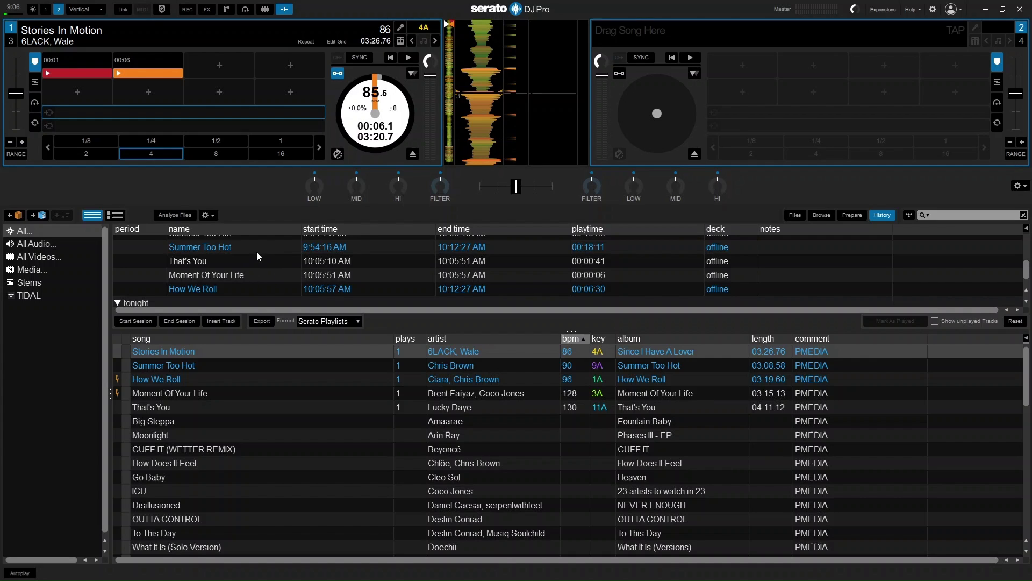
pyautogui.scroll(1, 257, 272)
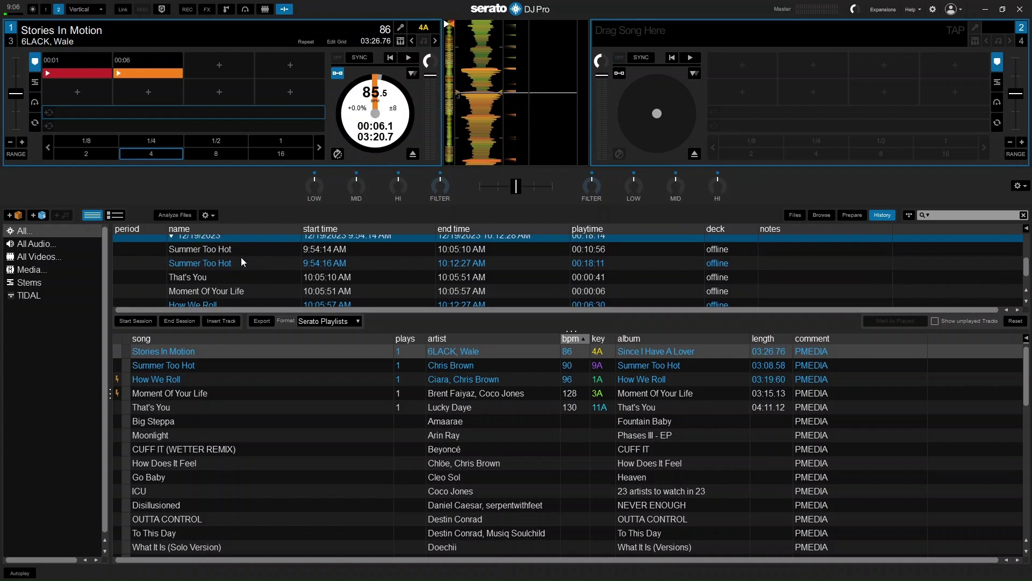
pyautogui.scroll(-1, 241, 257)
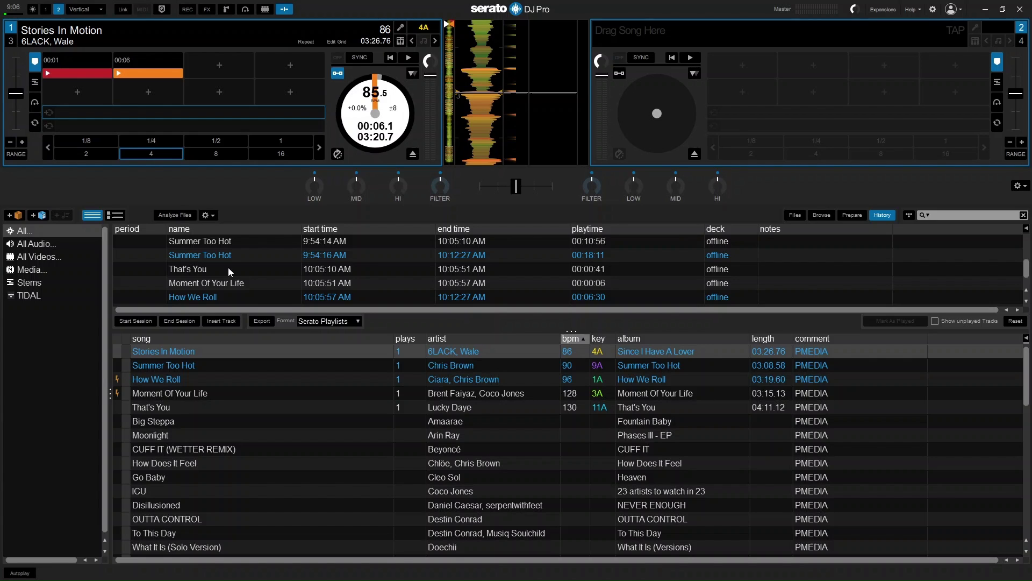
pyautogui.scroll(1, 208, 264)
pyautogui.scroll(1, 208, 264)
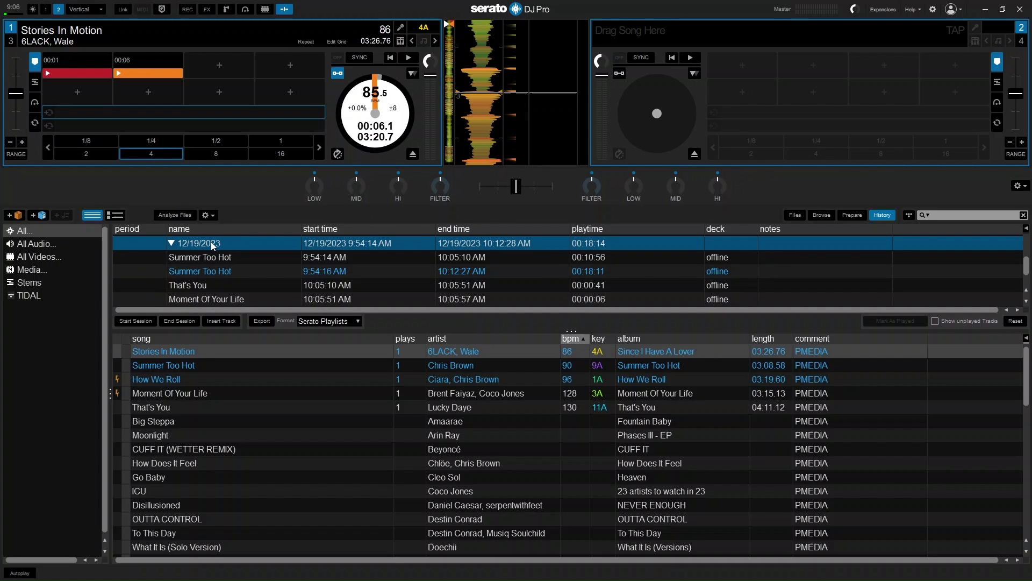
# Make the 12/19/2023 session a crate, open it, and export it as a Serato Playlist
pyautogui.click(18, 217)
pyautogui.write('12-19-2023')
pyautogui.click(29, 308)
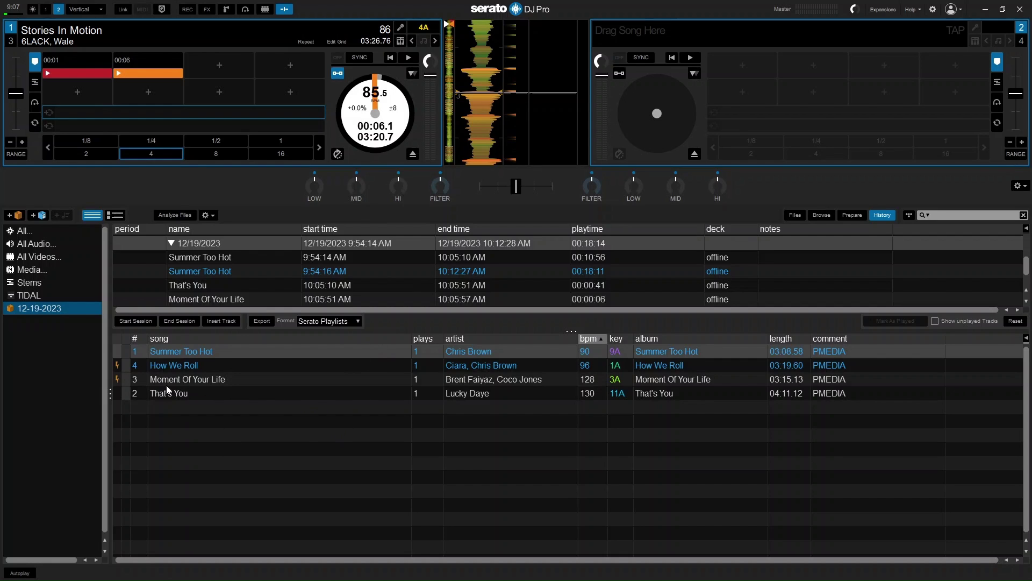
pyautogui.click(206, 377)
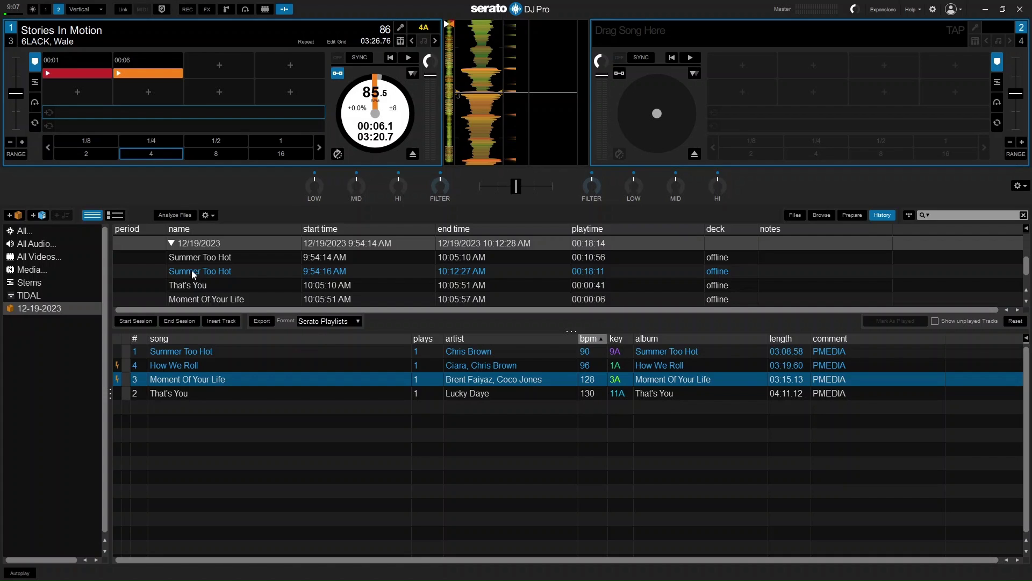
pyautogui.scroll(2, 179, 260)
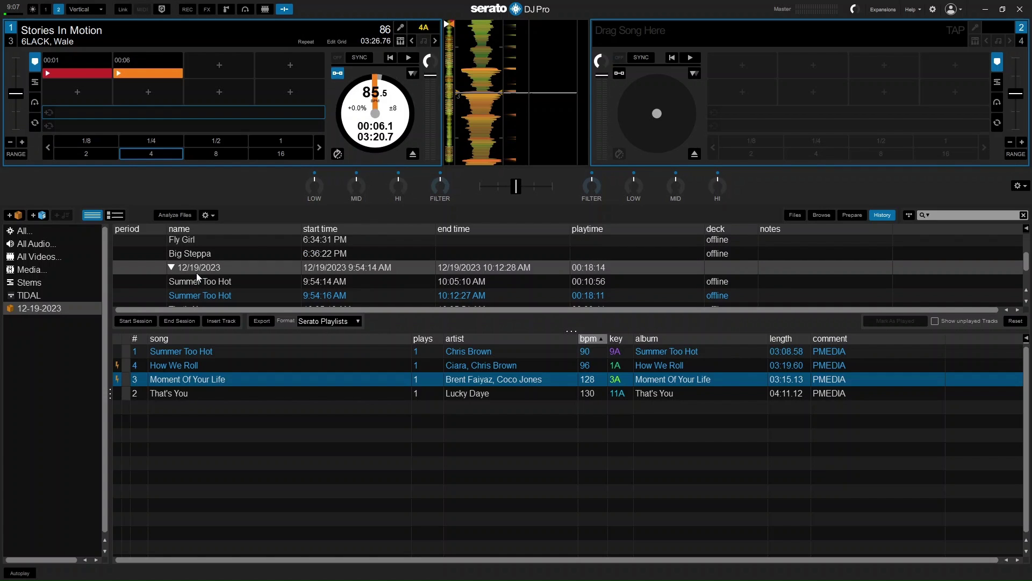
pyautogui.click(267, 320)
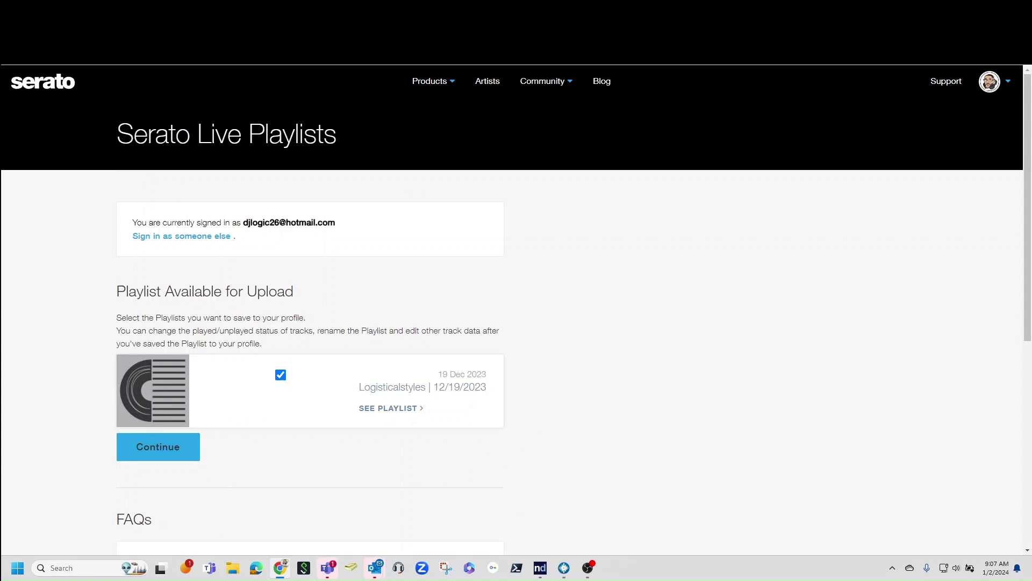
pyautogui.scroll(-3, 455, 229)
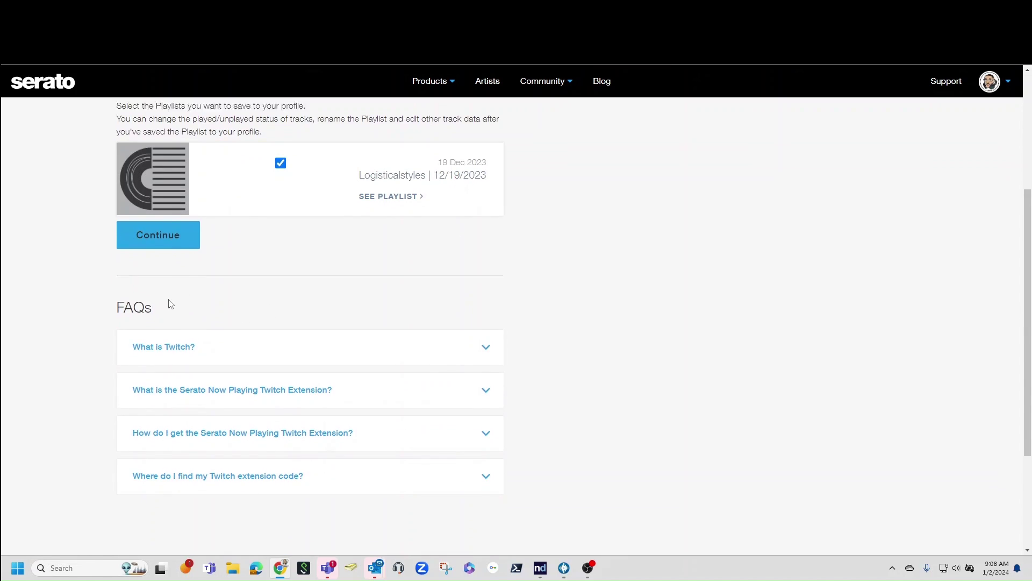
pyautogui.scroll(1, 170, 304)
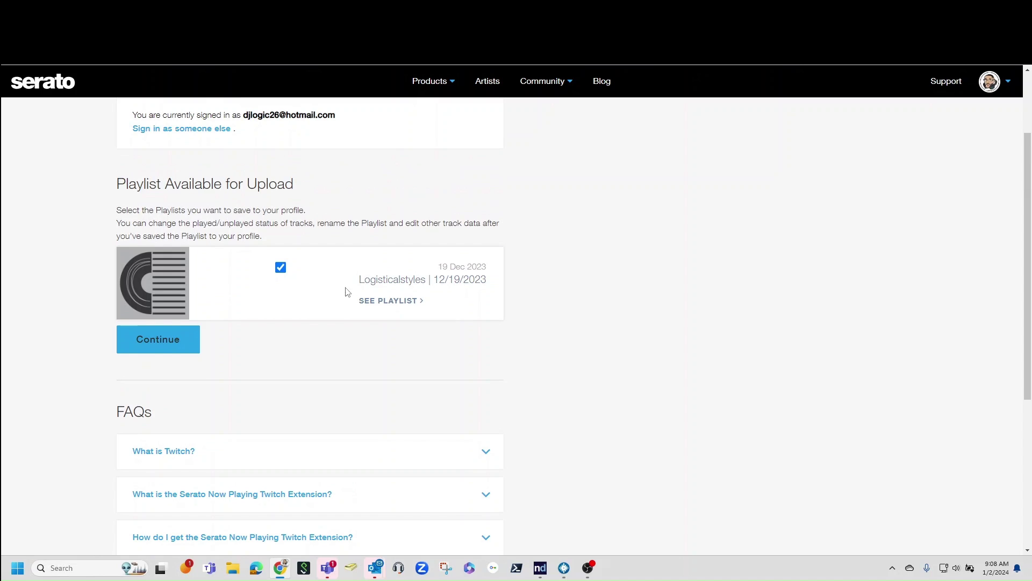
# Continue with the ticked 12/19/2023 playlist to save it to the profile
pyautogui.click(158, 345)
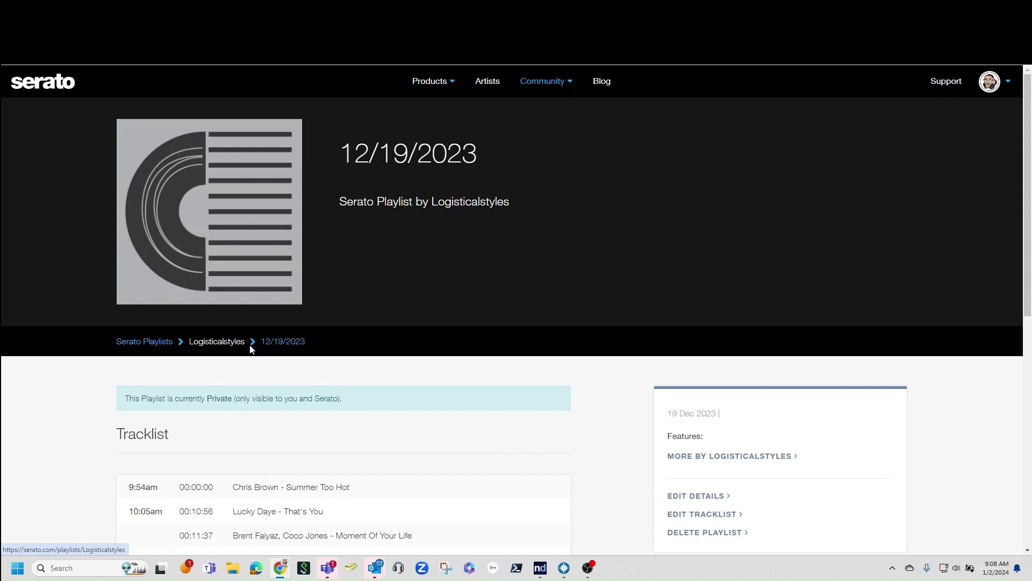
pyautogui.scroll(-1, 329, 375)
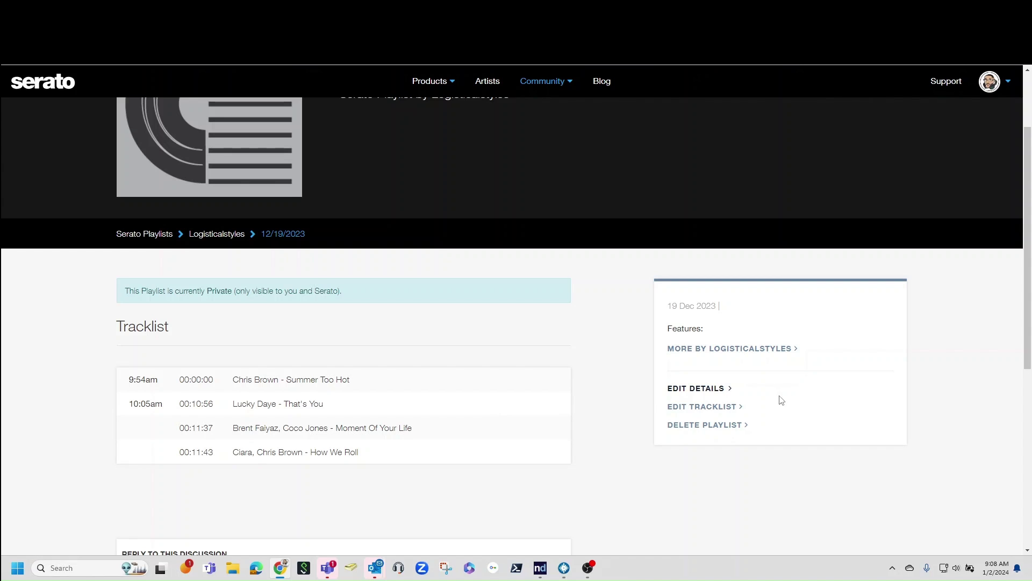
pyautogui.scroll(1, 779, 399)
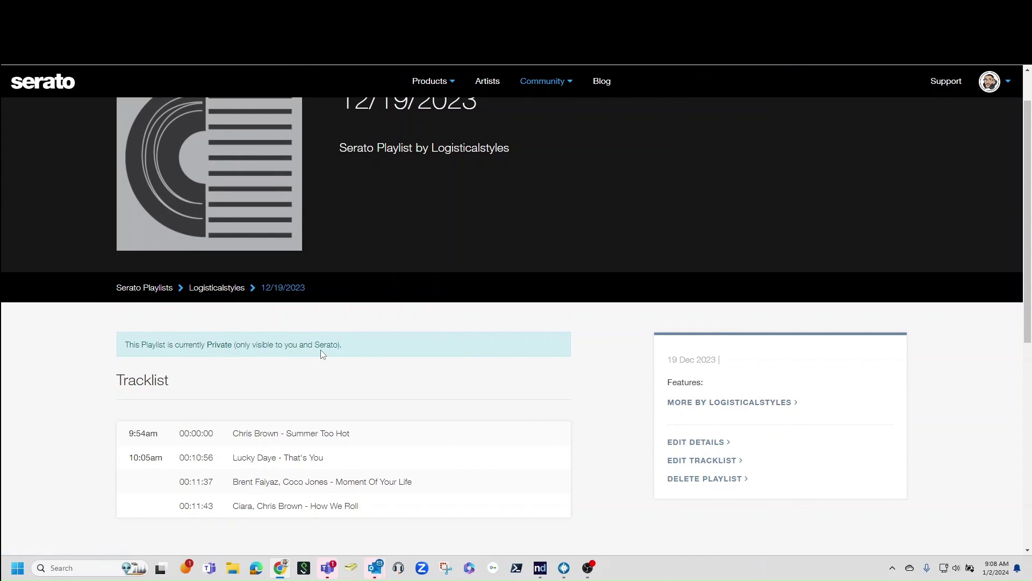
# Follow the profile breadcrumb link to the list of past playlists
pyautogui.click(211, 290)
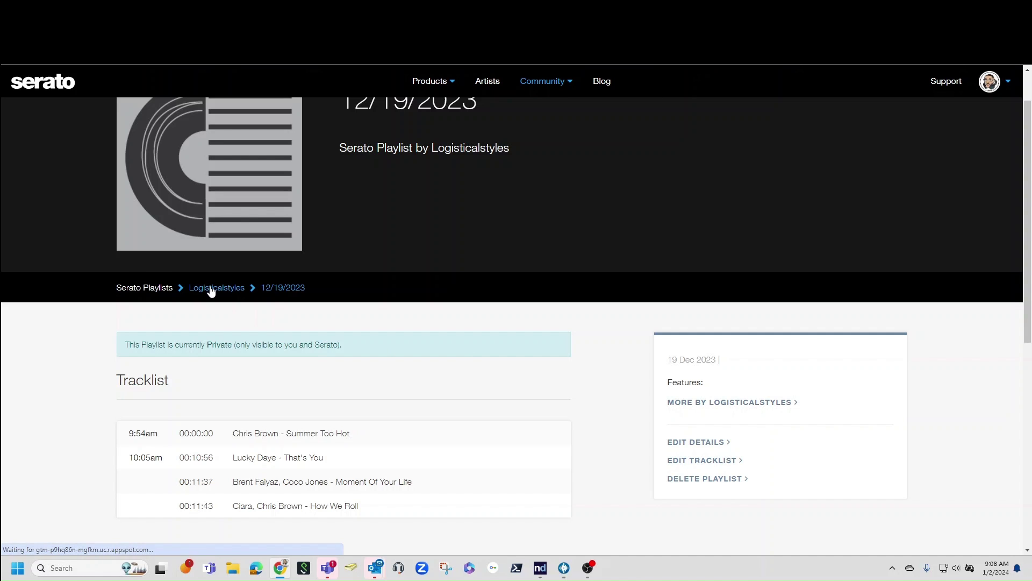
pyautogui.scroll(-1, 343, 334)
pyautogui.scroll(-2, 347, 337)
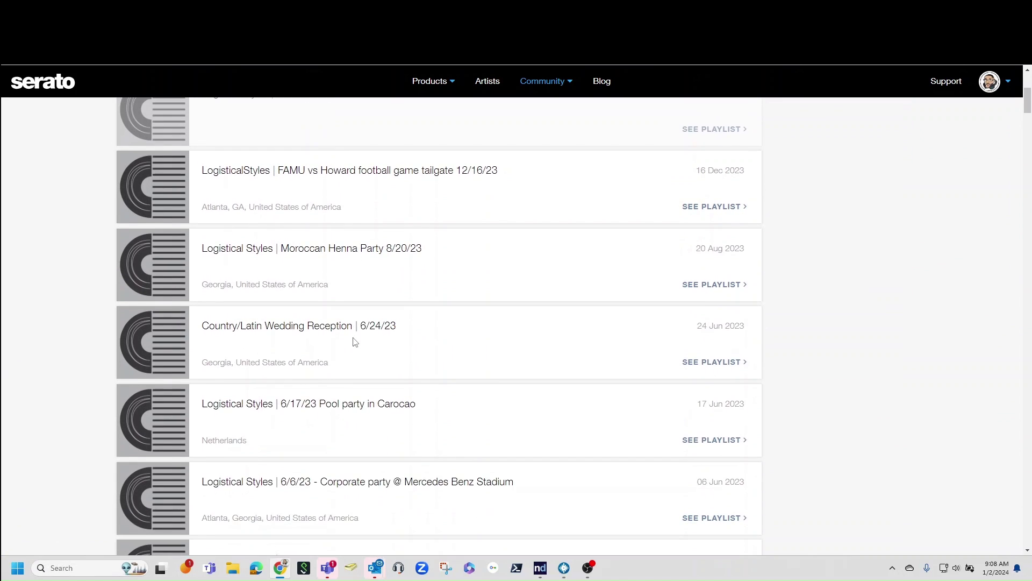
pyautogui.scroll(-1, 351, 340)
pyautogui.scroll(-1, 353, 342)
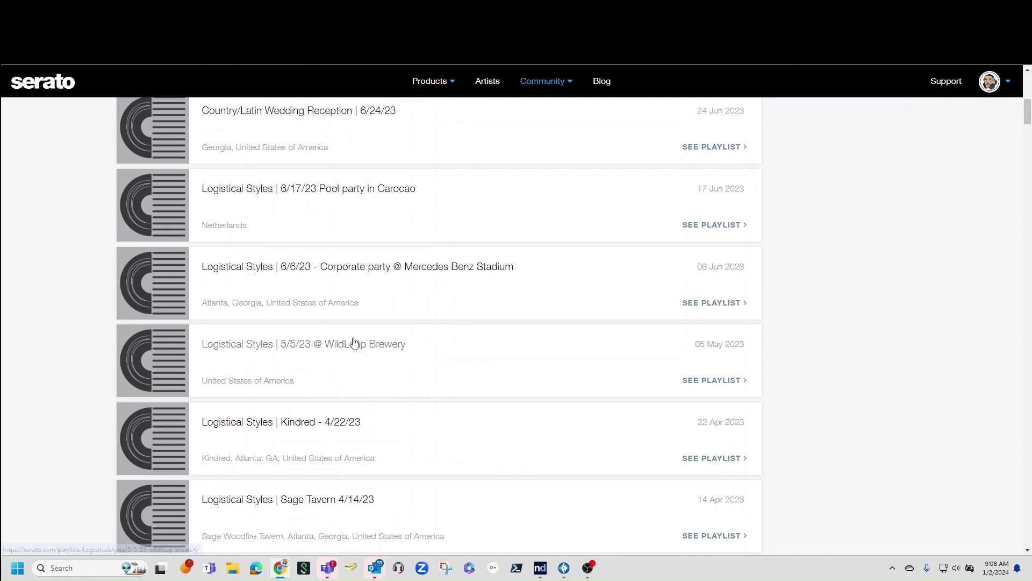
pyautogui.scroll(-1, 353, 341)
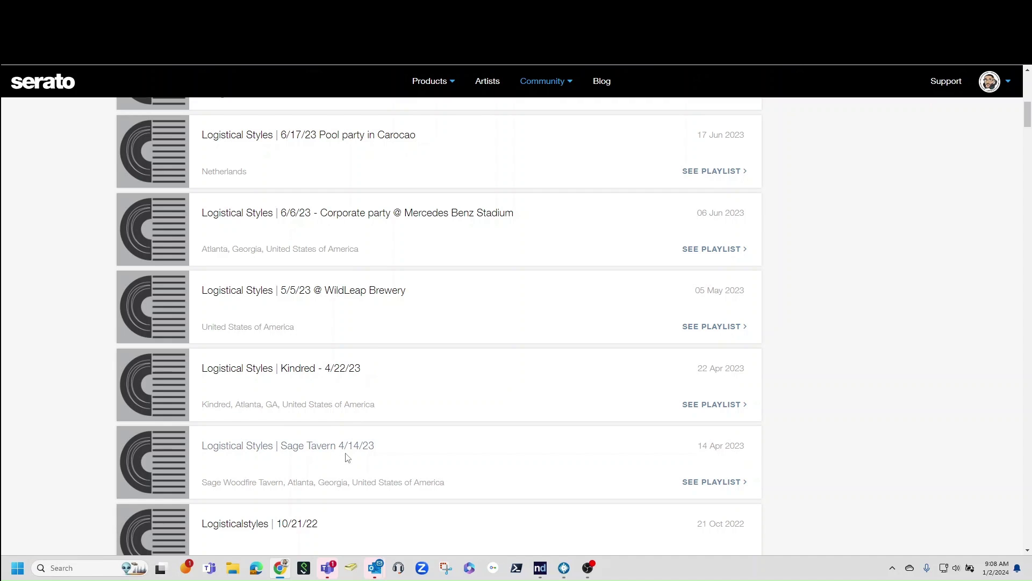
pyautogui.scroll(-1, 458, 435)
pyautogui.scroll(-1, 471, 431)
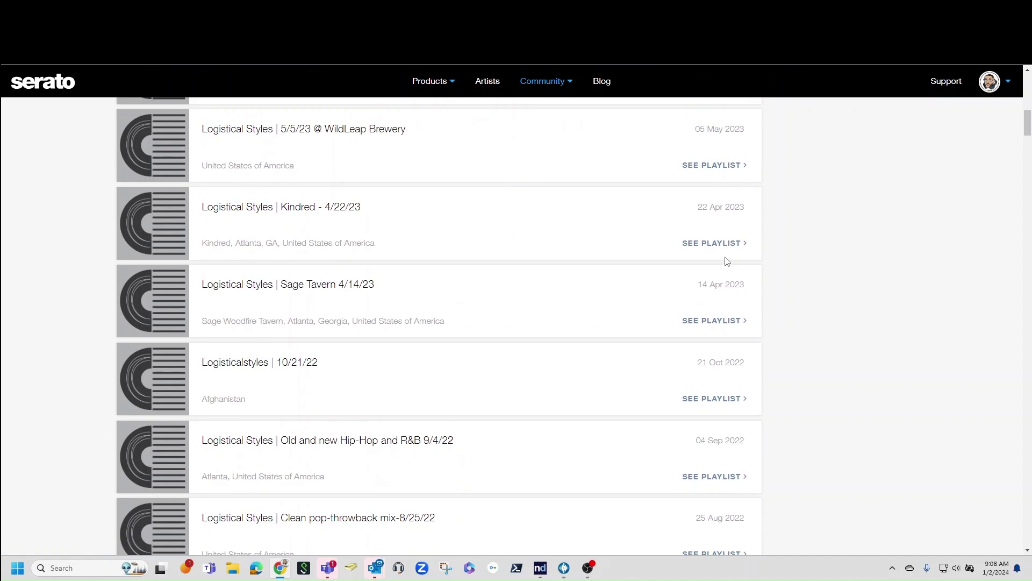
# Open the Kindred - 4/22/23 playlist page from the profile list
pyautogui.click(700, 247)
pyautogui.scroll(-1, 404, 358)
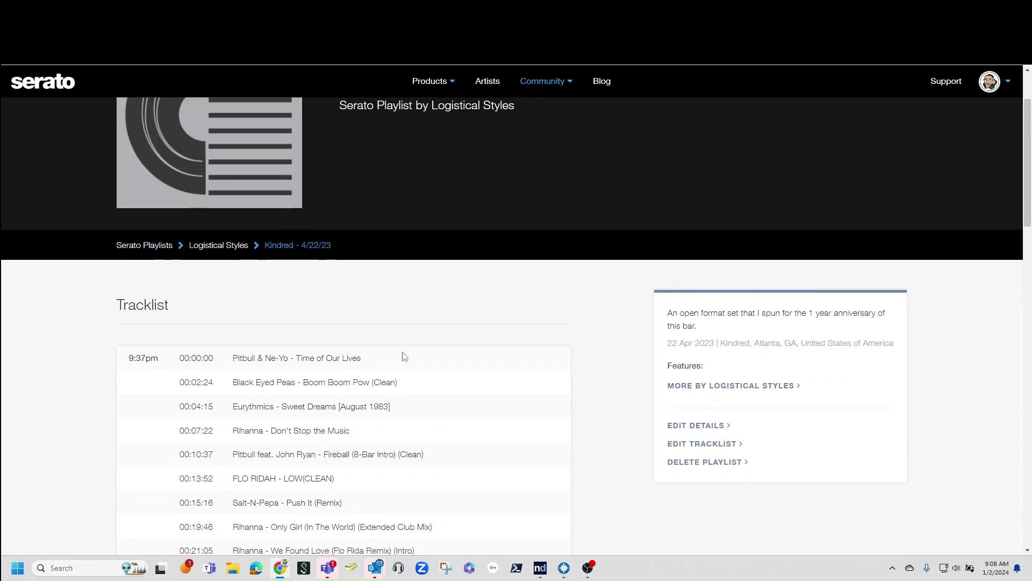
pyautogui.scroll(-1, 482, 364)
pyautogui.scroll(-2, 481, 364)
pyautogui.scroll(-1, 482, 363)
pyautogui.scroll(-1, 481, 364)
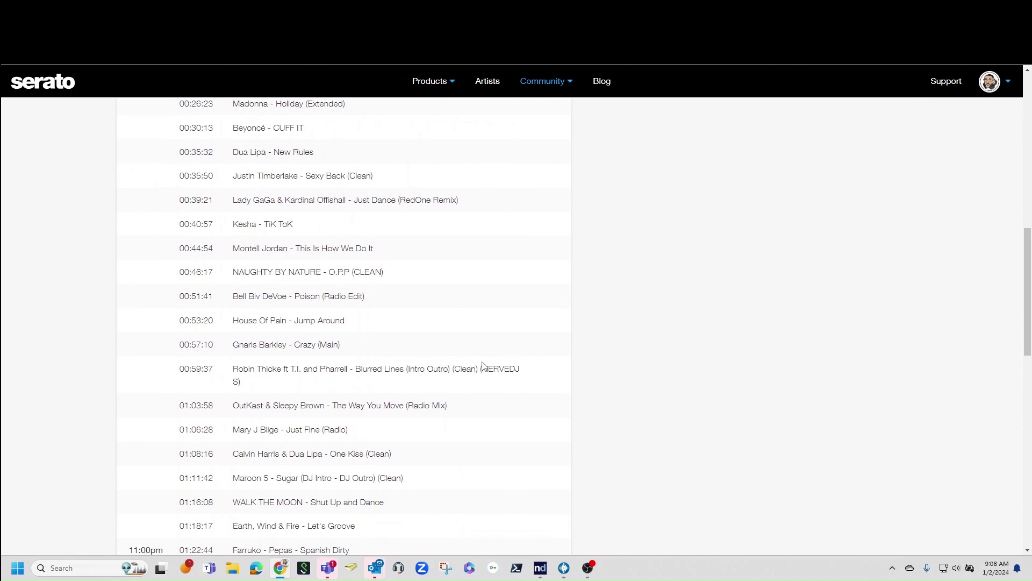
pyautogui.scroll(1, 482, 364)
pyautogui.scroll(2, 483, 365)
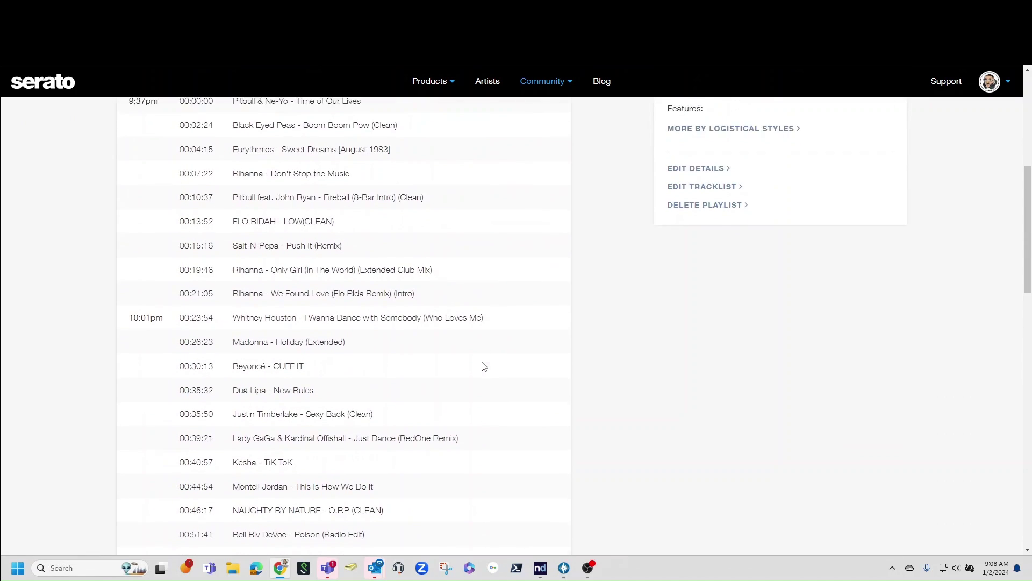
pyautogui.scroll(2, 482, 368)
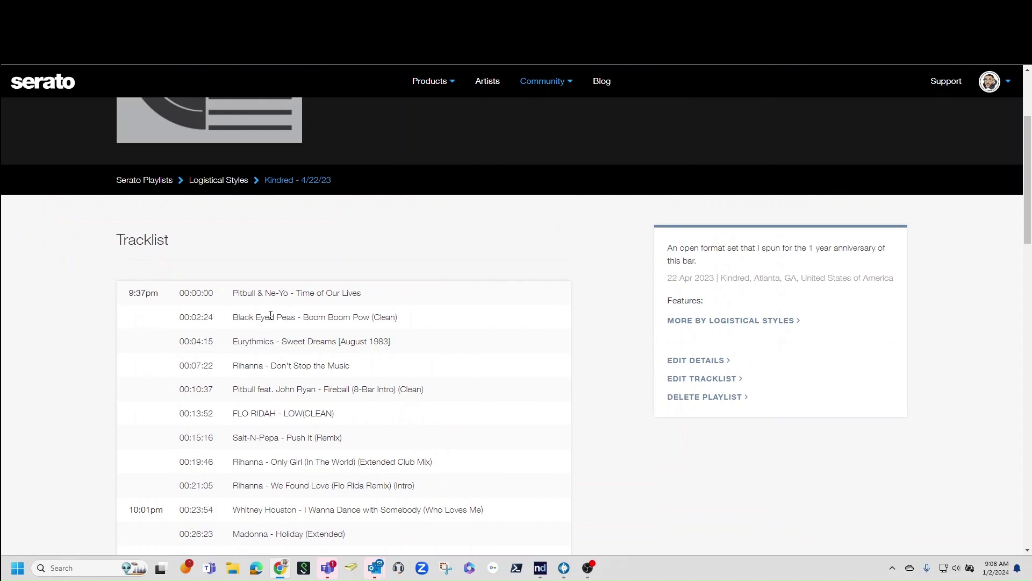